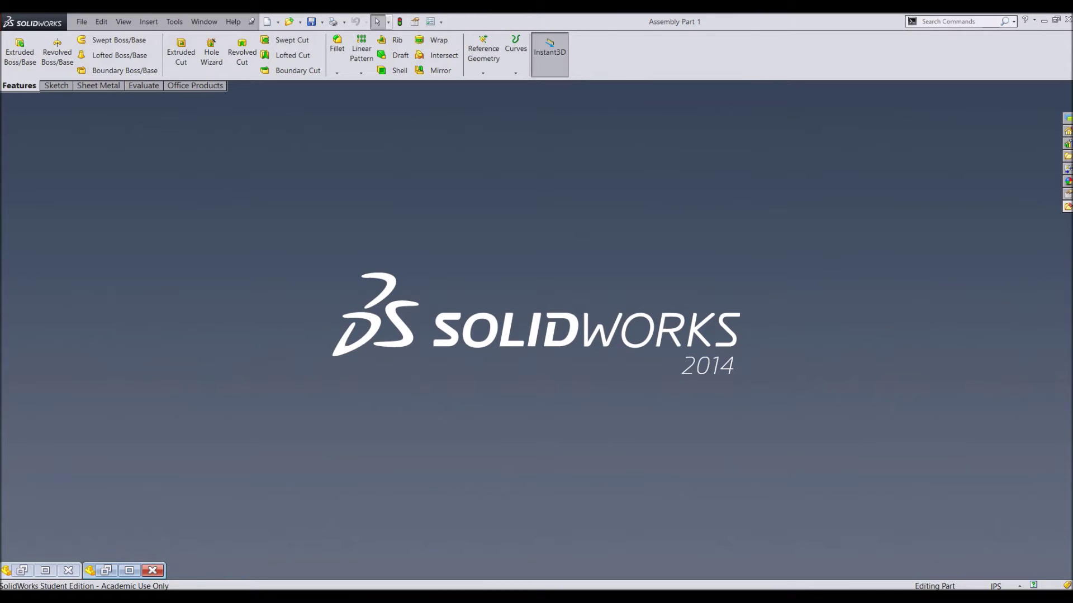
Step: Create a new assembly document from the Assembly template
key(ctrl+Tab)
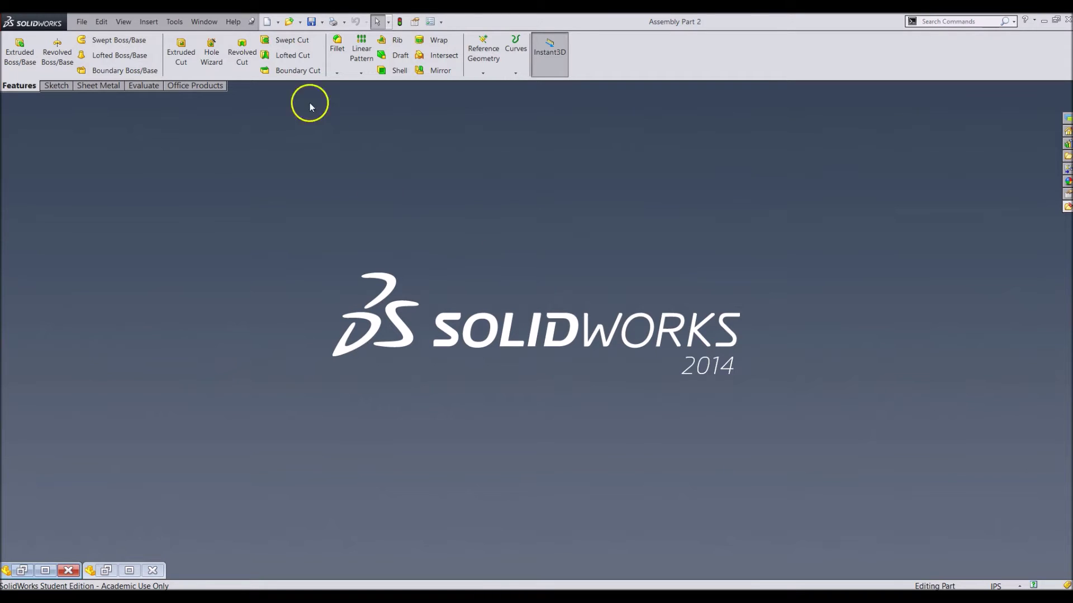
click(266, 22)
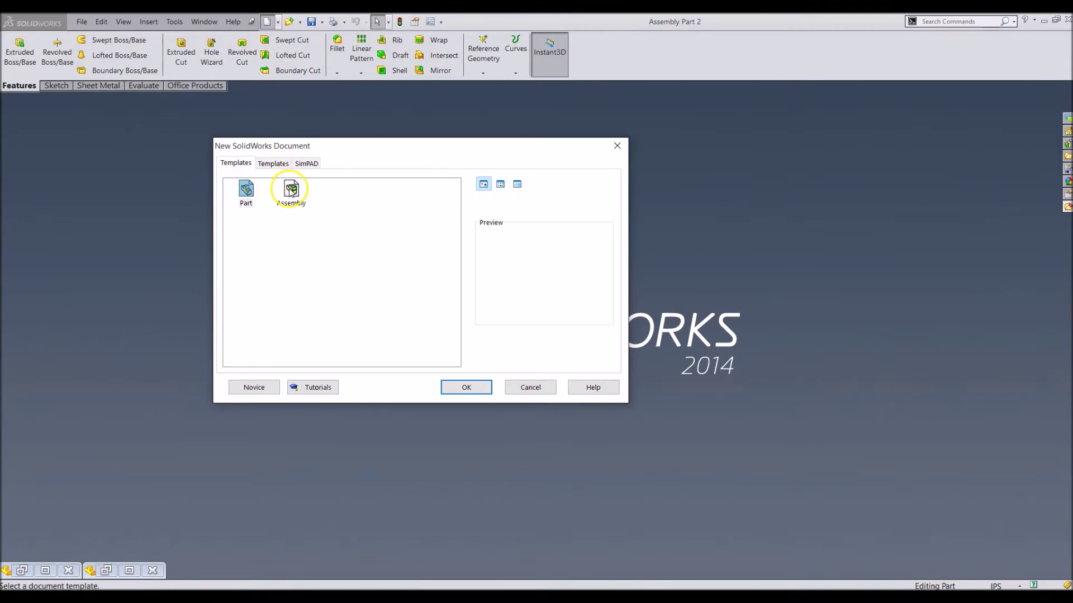
double_click(290, 190)
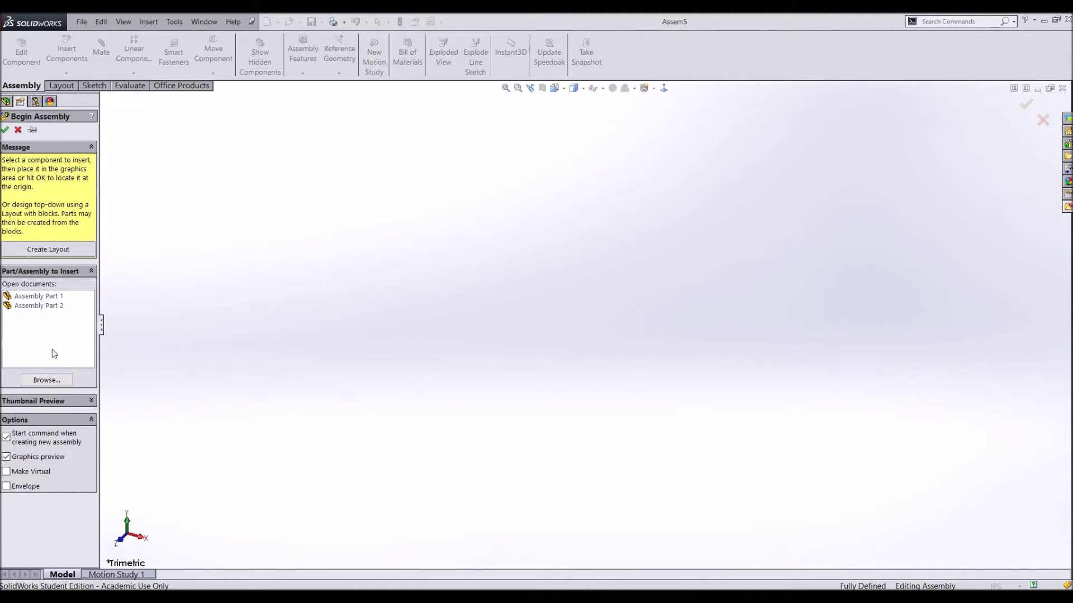
Step: Insert Assembly Part 1 as the first component, located at the assembly origin
click(48, 298)
click(44, 380)
key(alt)
click(44, 297)
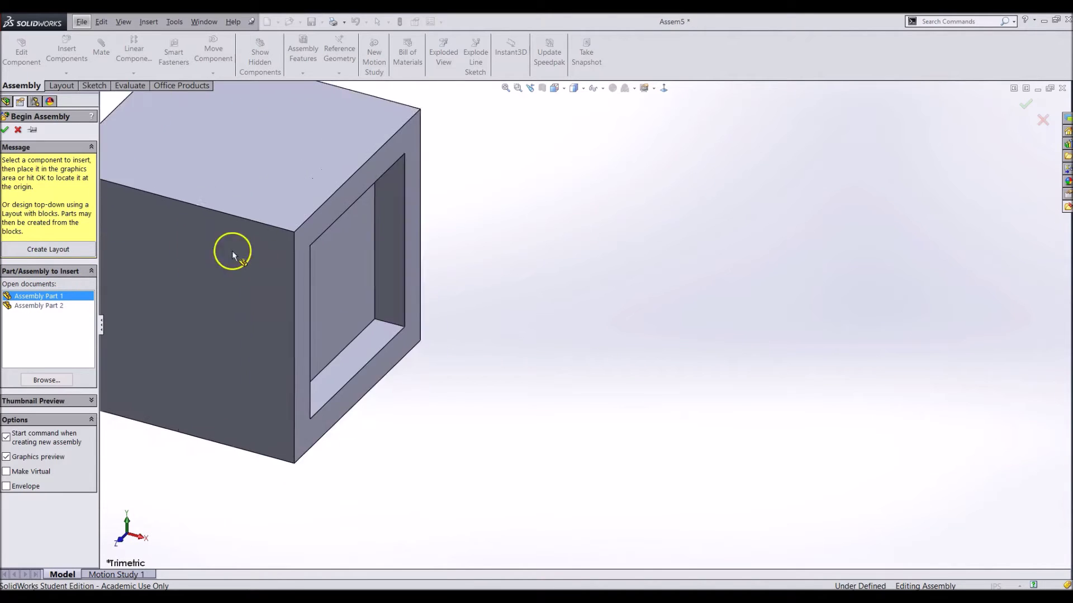
click(5, 131)
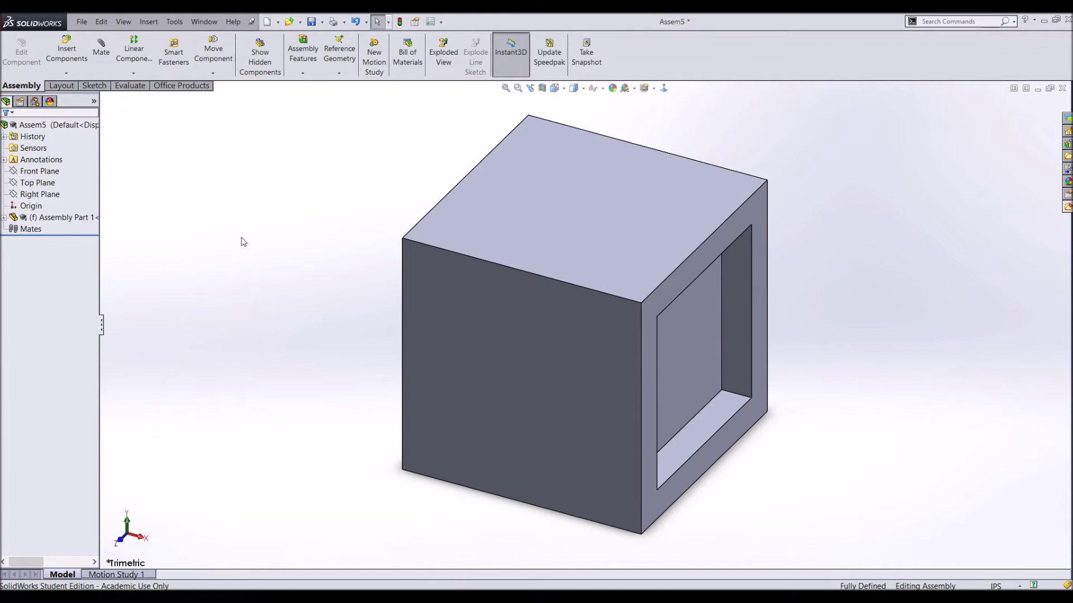
Step: Inspect the assembly origin and the fixed Assembly Part 1 component, and test whether the part can be moved
key(alt)
click(29, 206)
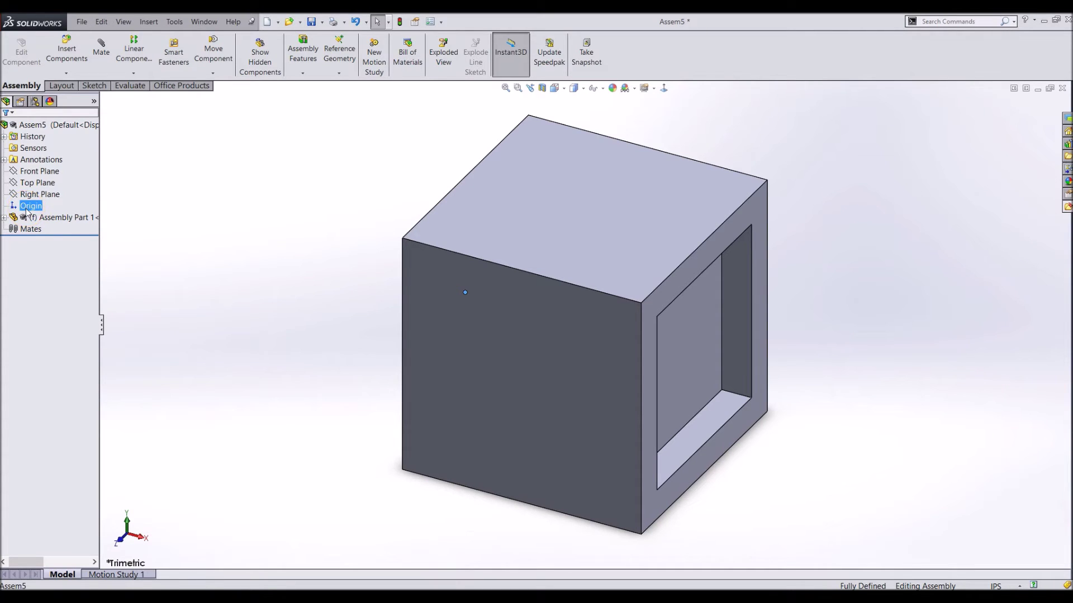
click(31, 218)
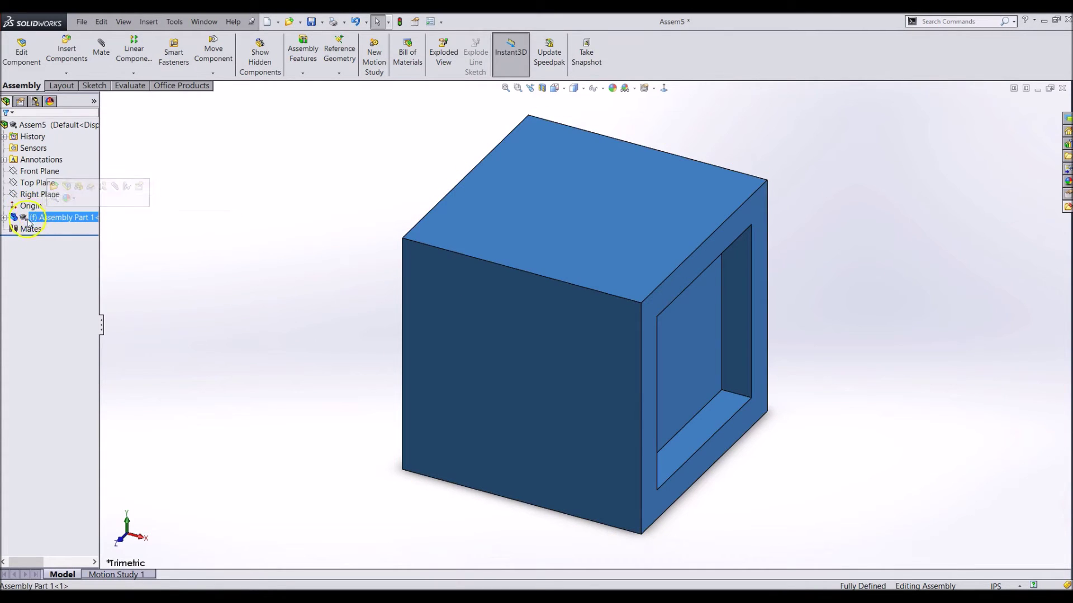
click(139, 239)
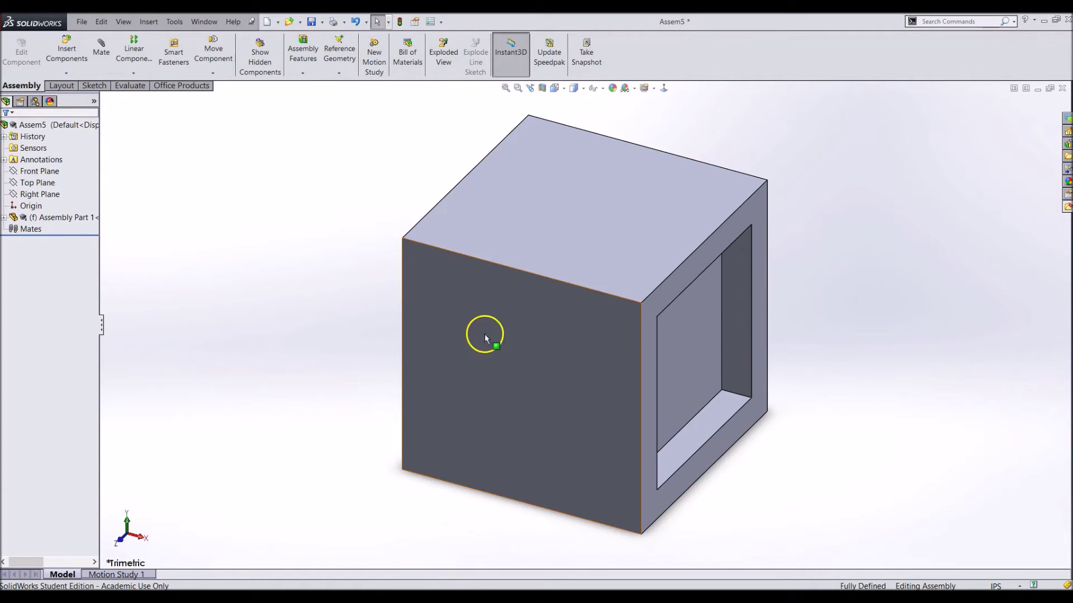
mouse_move(485, 334)
mouse_down()
mouse_move(639, 354)
mouse_move(541, 395)
mouse_move(459, 309)
mouse_move(536, 252)
mouse_move(479, 352)
mouse_up()
click(371, 328)
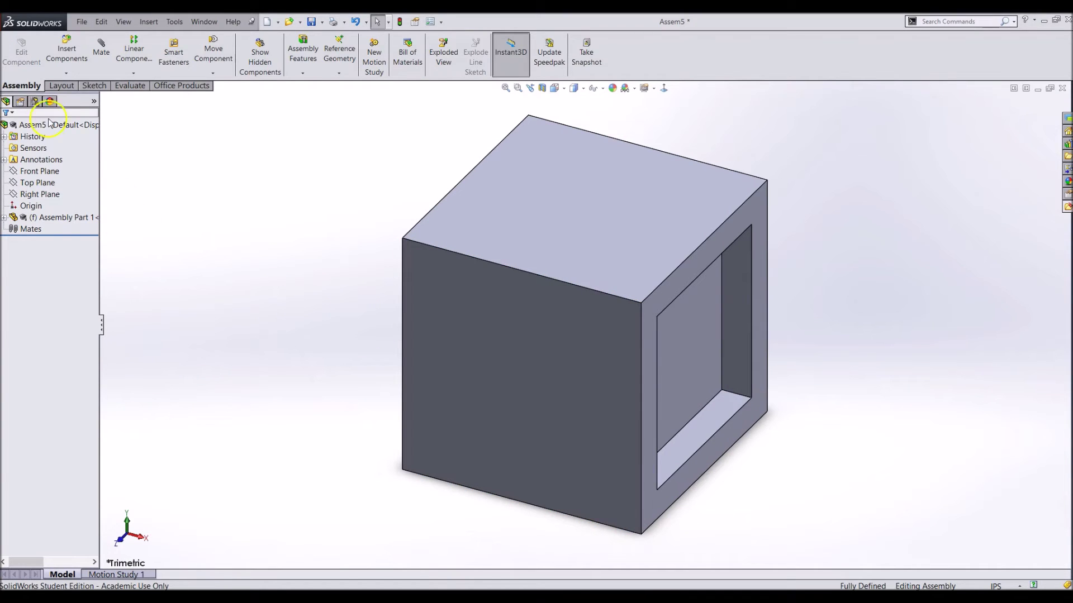
Step: Insert Assembly Part 2 and position it freely beside the open pocket side of Assembly Part 1
click(61, 61)
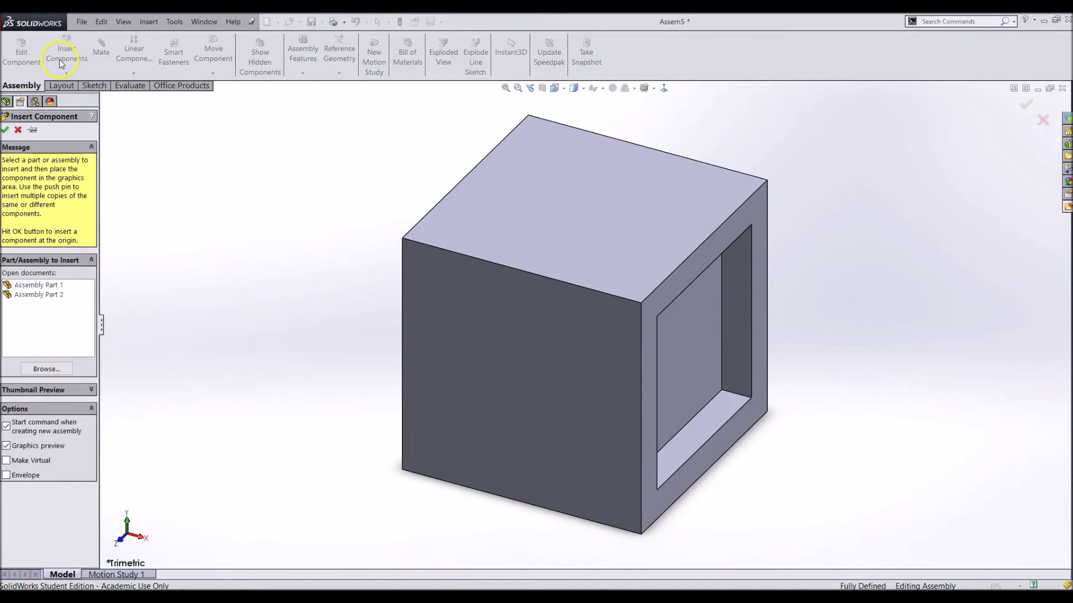
key(alt)
key(alt)
click(47, 295)
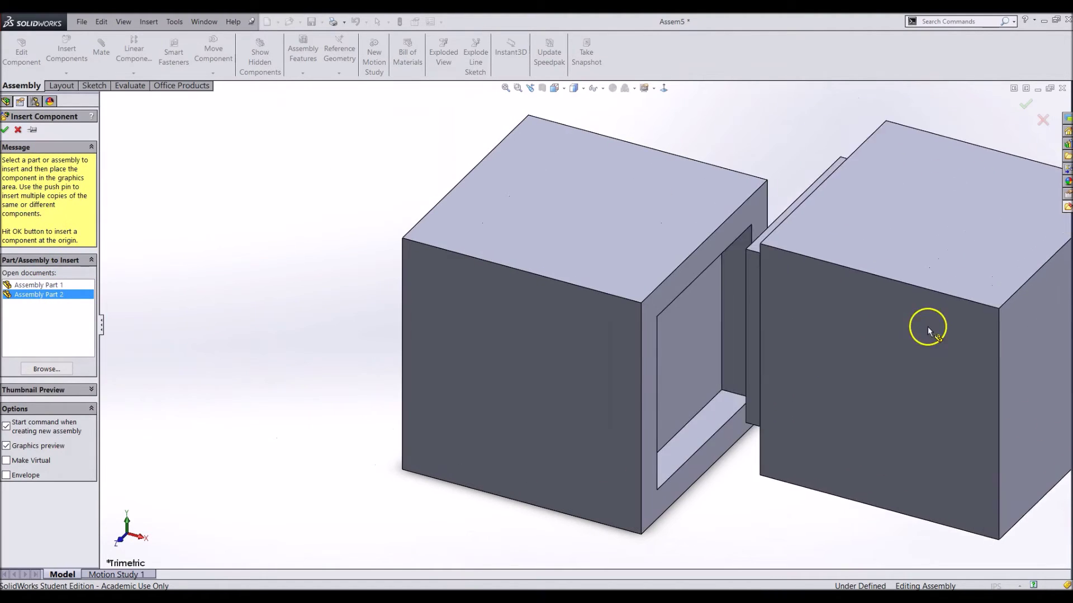
click(845, 381)
drag(859, 319, 890, 297)
click(749, 144)
scroll(790, 293, up, 3)
scroll(723, 282, down, 1)
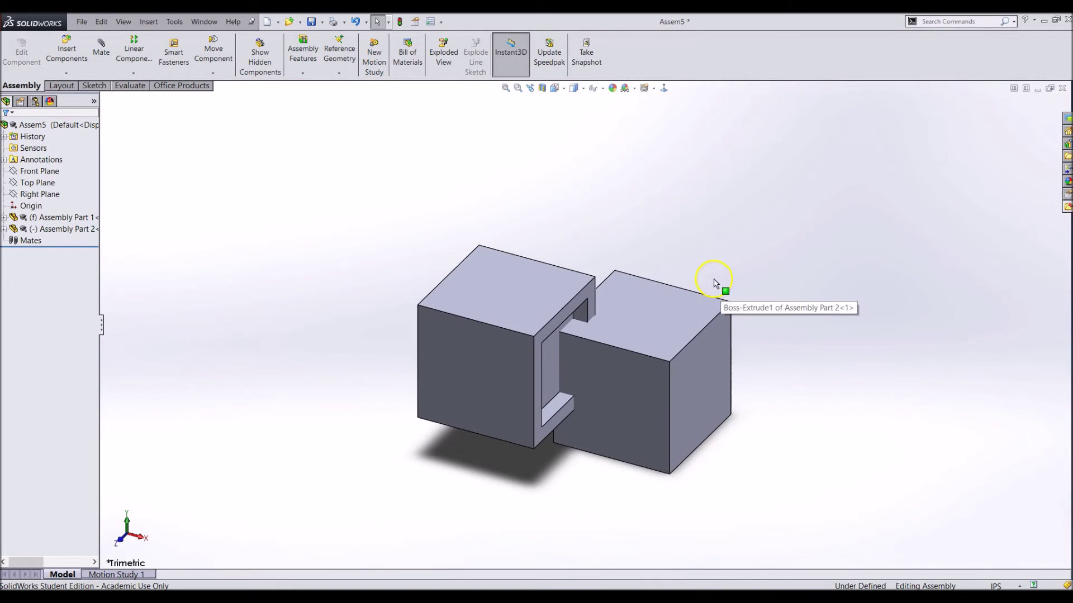
Step: Add a coincident mate between Assembly Part 1's frame face around the pocket and the facing side of Assembly Part 2
click(101, 51)
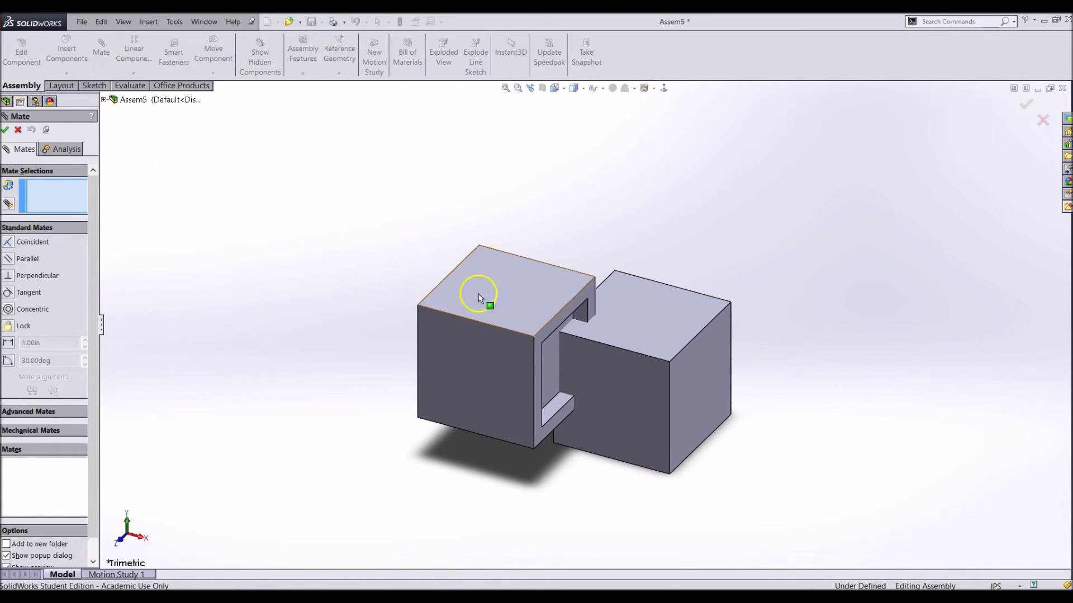
click(545, 307)
click(558, 251)
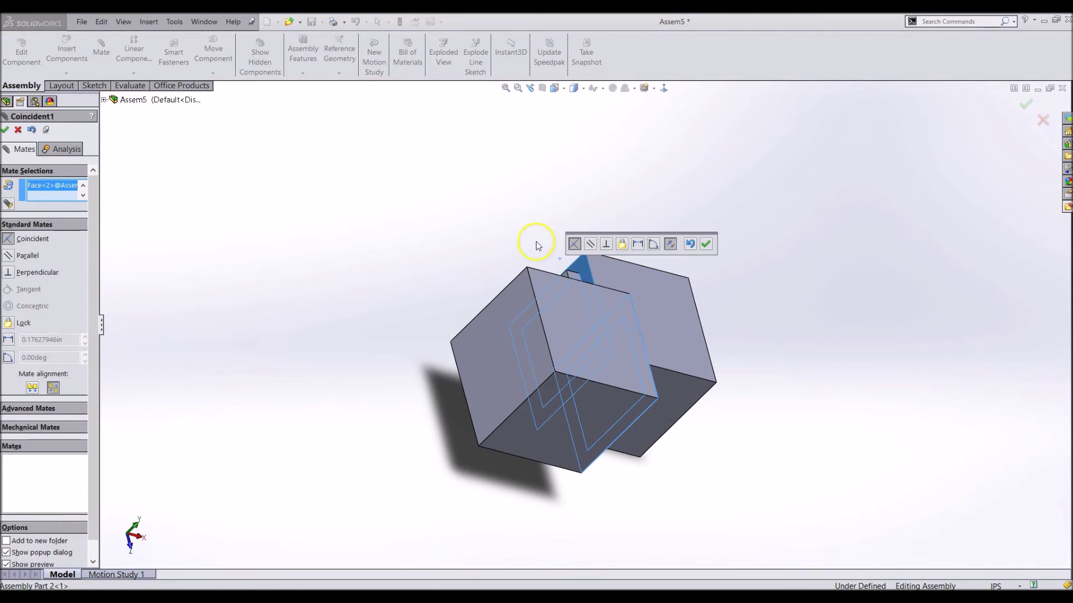
mouse_move(695, 201)
middle_down()
mouse_move(735, 179)
mouse_move(676, 124)
mouse_move(712, 209)
middle_up()
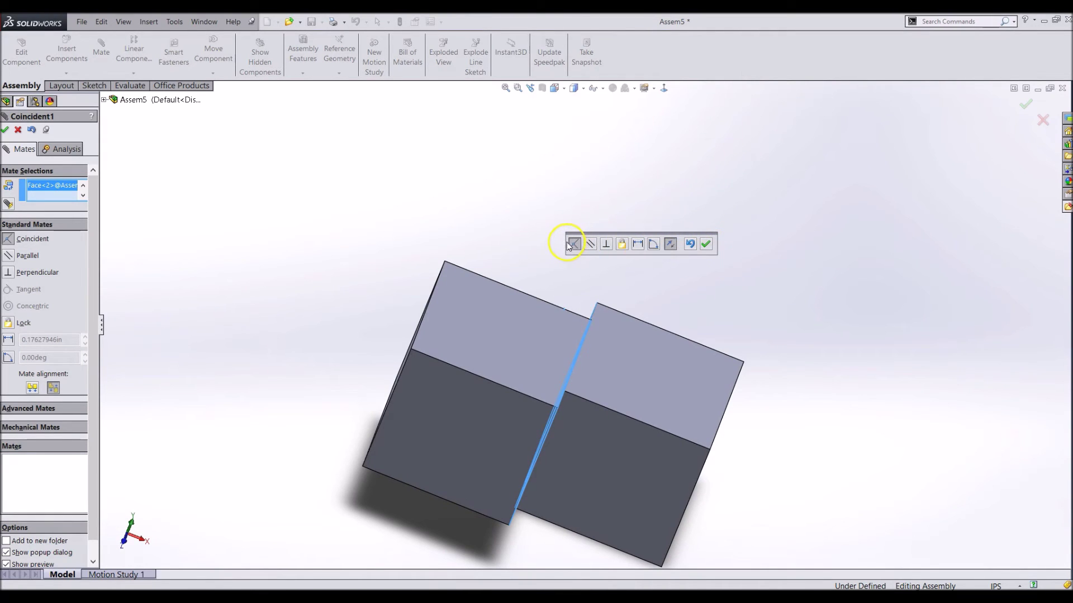
middle_drag(479, 347, 646, 304)
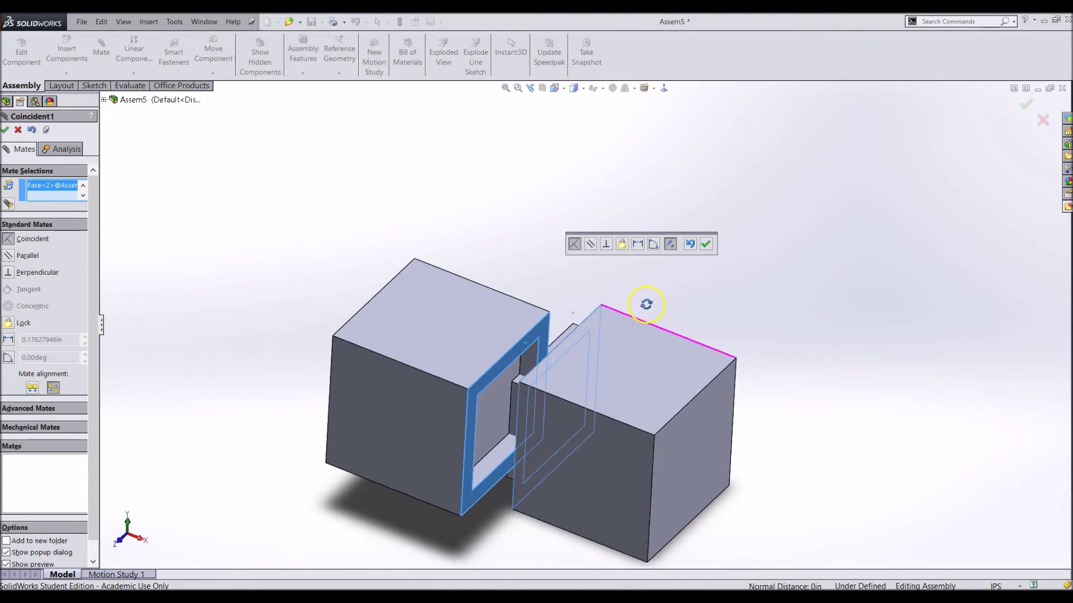
click(707, 245)
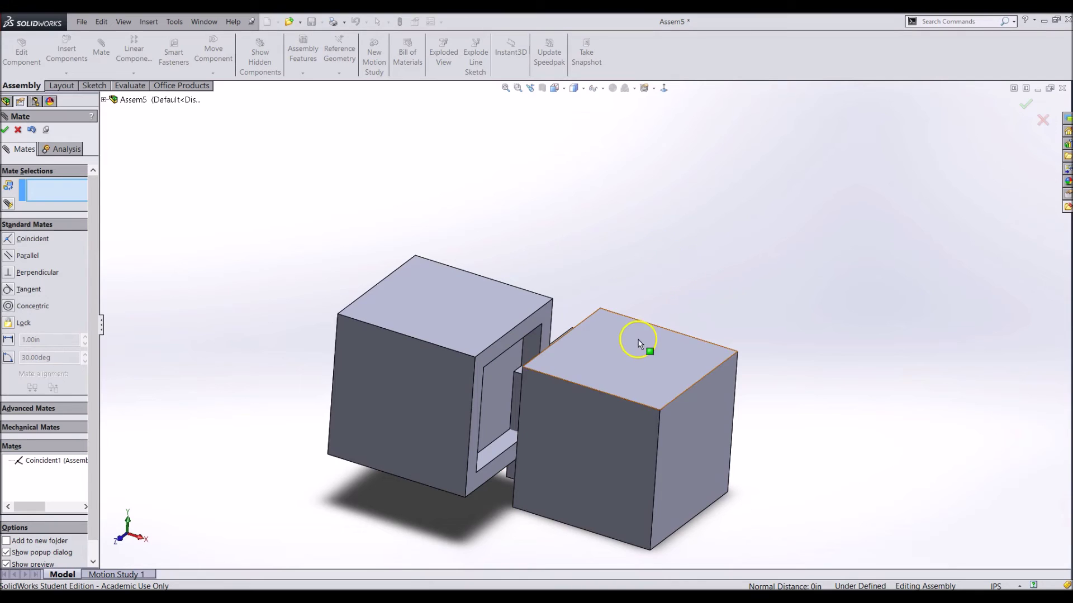
Step: Add a coincident mate between the top faces of the two parts
click(589, 352)
click(494, 301)
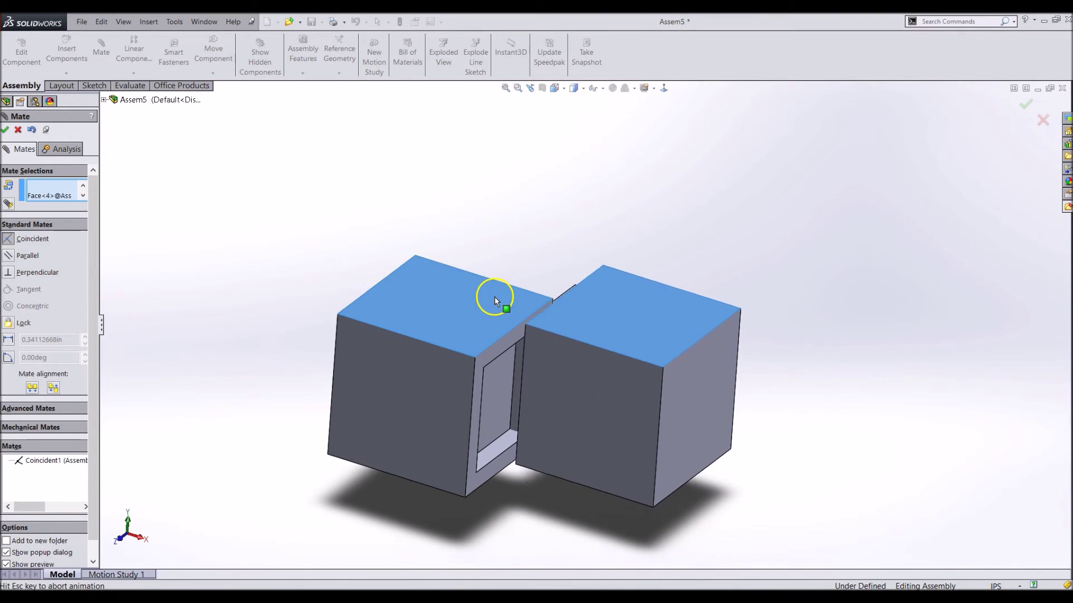
click(477, 281)
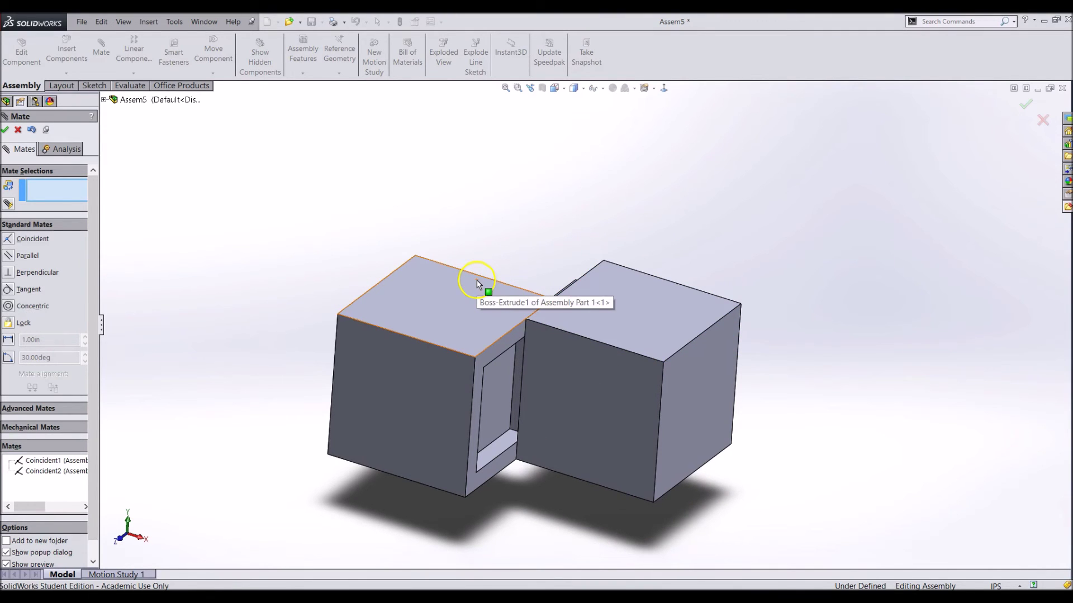
Step: Add a coincident mate between the front faces of the two parts, finish mating and show the assembly in isometric view
click(551, 347)
click(441, 385)
click(428, 402)
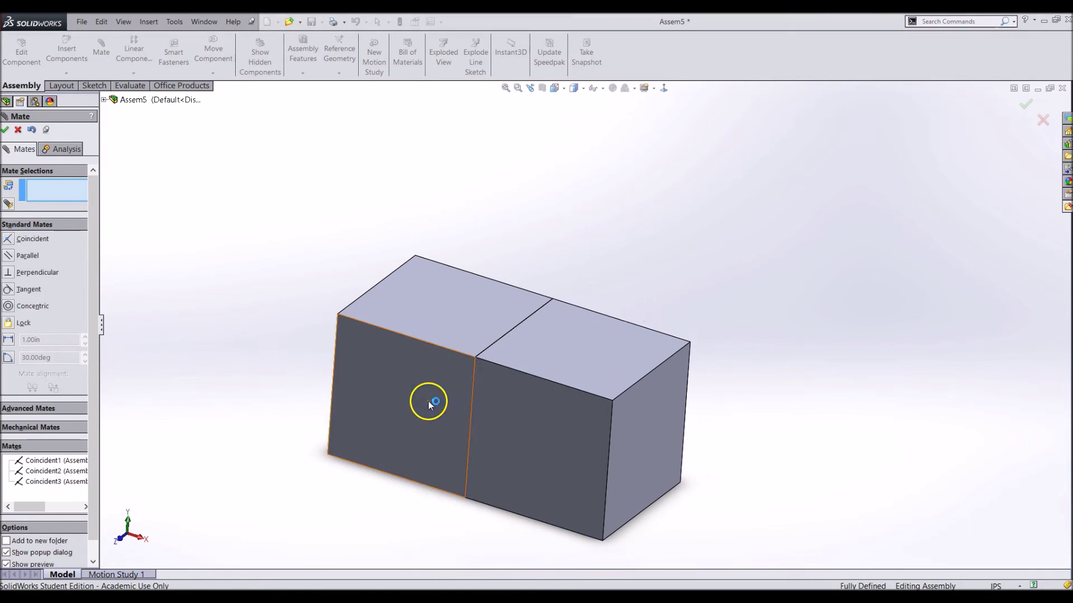
click(5, 129)
key(ctrl+7)
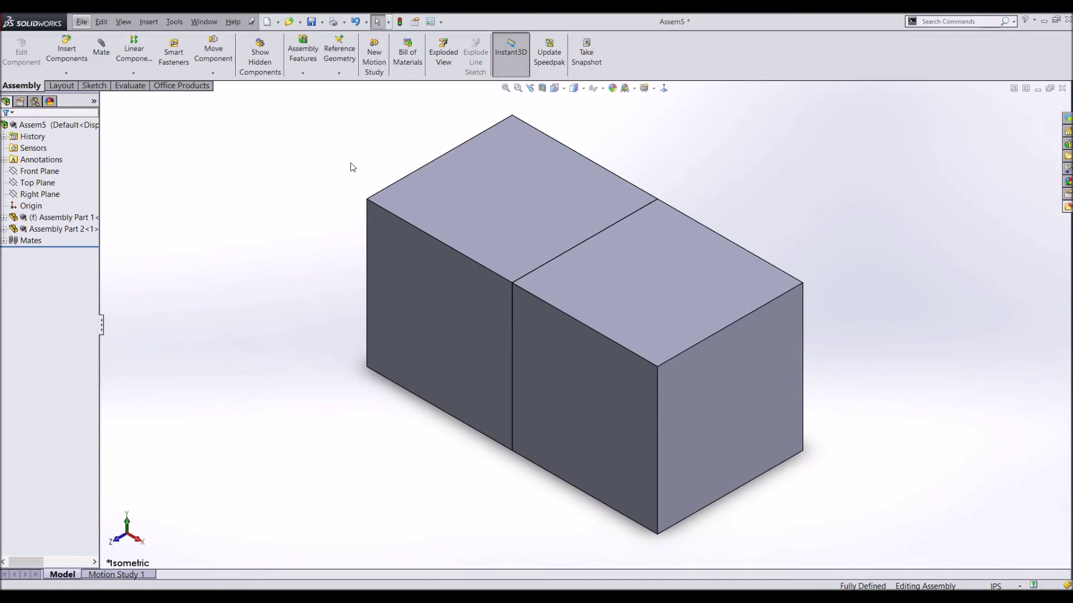
Step: Test whether the mated Assembly Part 2 can still be moved and check the assembly's definition status
click(621, 310)
mouse_move(621, 310)
mouse_down()
mouse_move(795, 258)
mouse_move(634, 307)
mouse_move(642, 312)
mouse_up()
click(678, 183)
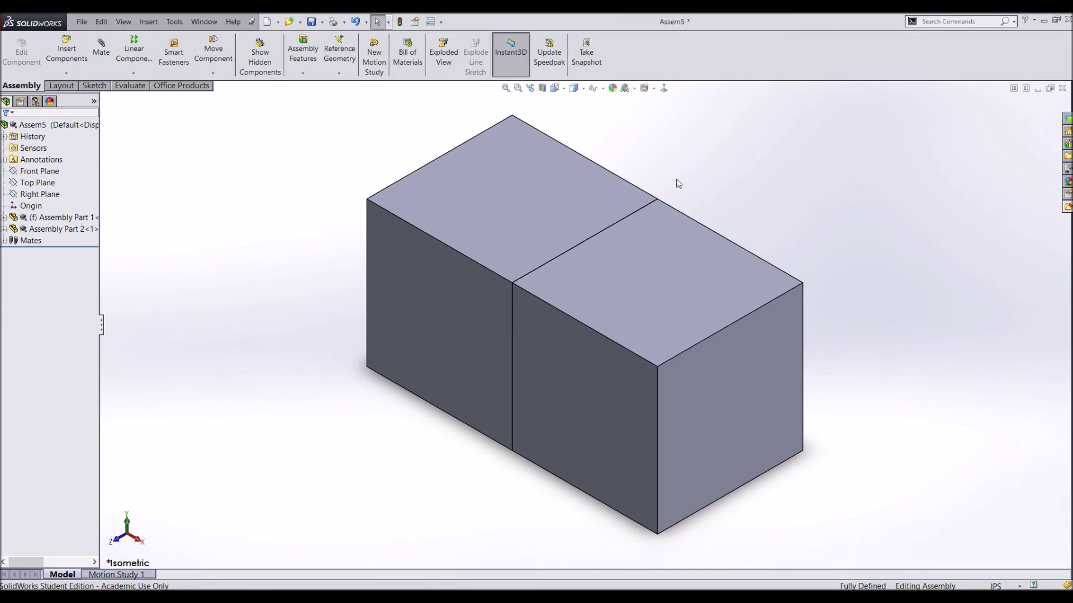
key(alt)
click(865, 544)
Step: Examine the assembly's mates and the mates belonging to Assembly Part 1 in the feature tree
click(5, 241)
key(alt)
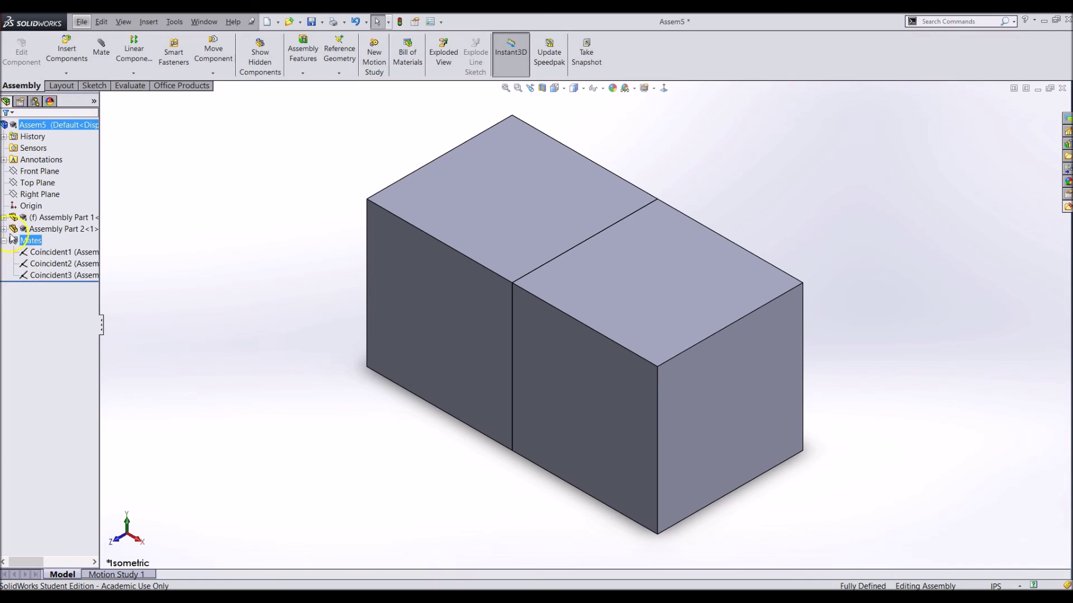
click(5, 218)
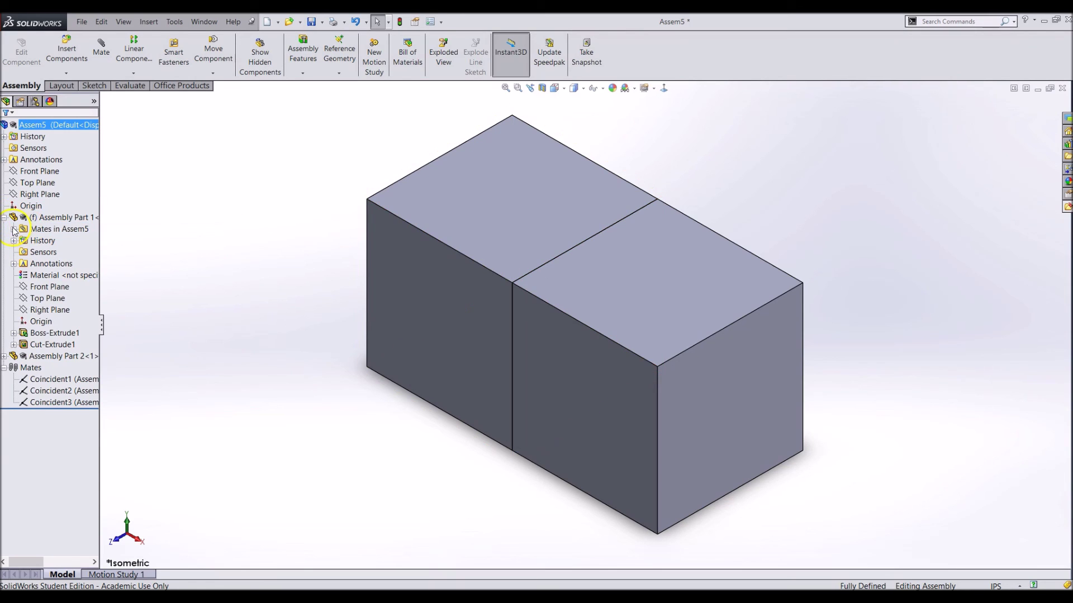
click(14, 230)
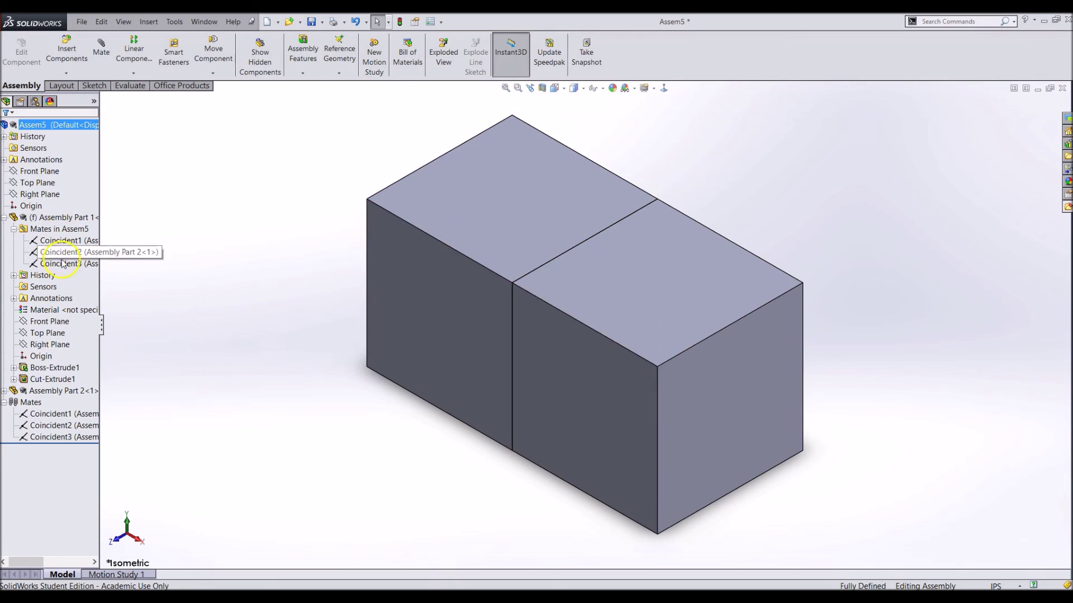
key(alt)
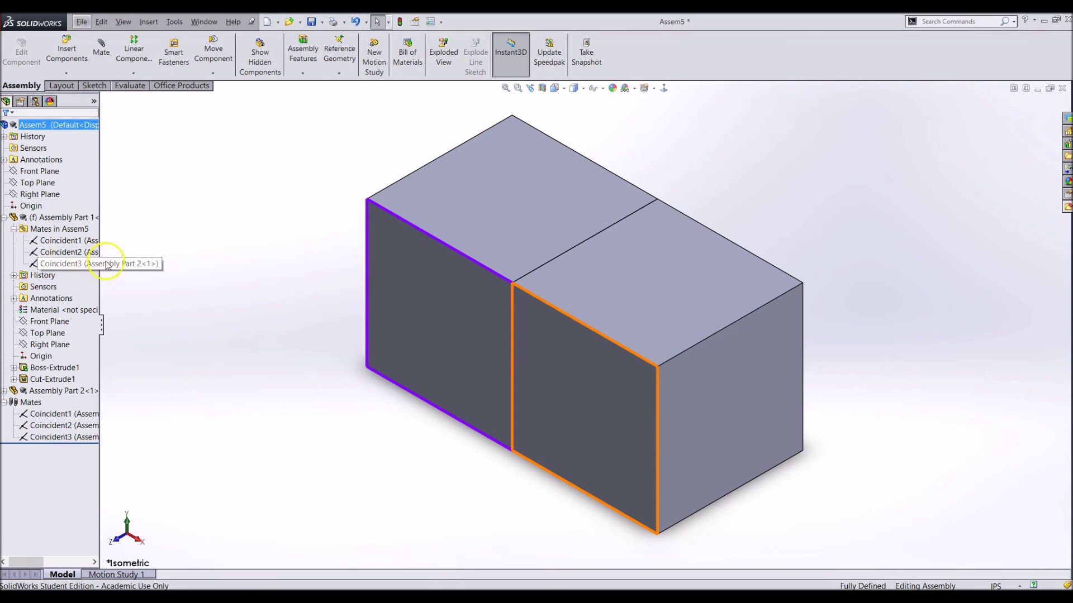